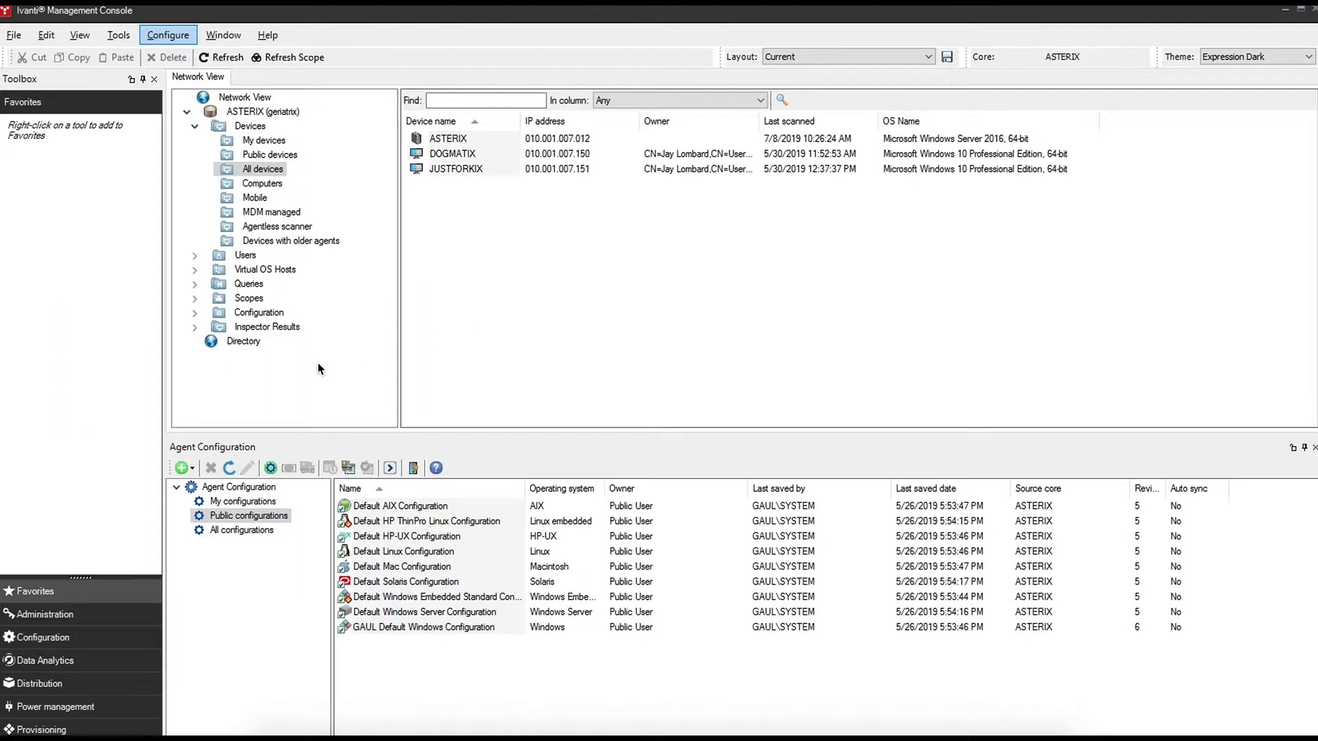
# Open the Unmanaged Device Discovery tool from the Configuration tools
pyautogui.click(70, 644)
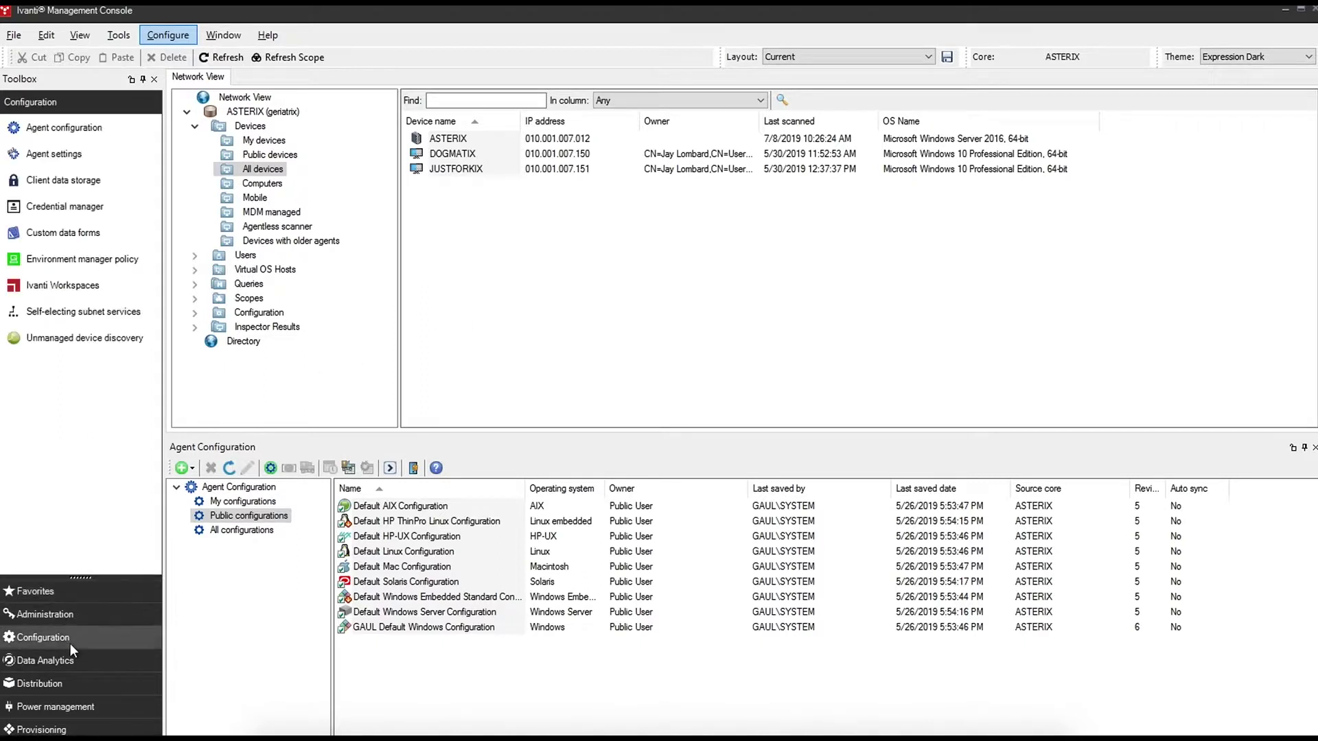
pyautogui.click(74, 340)
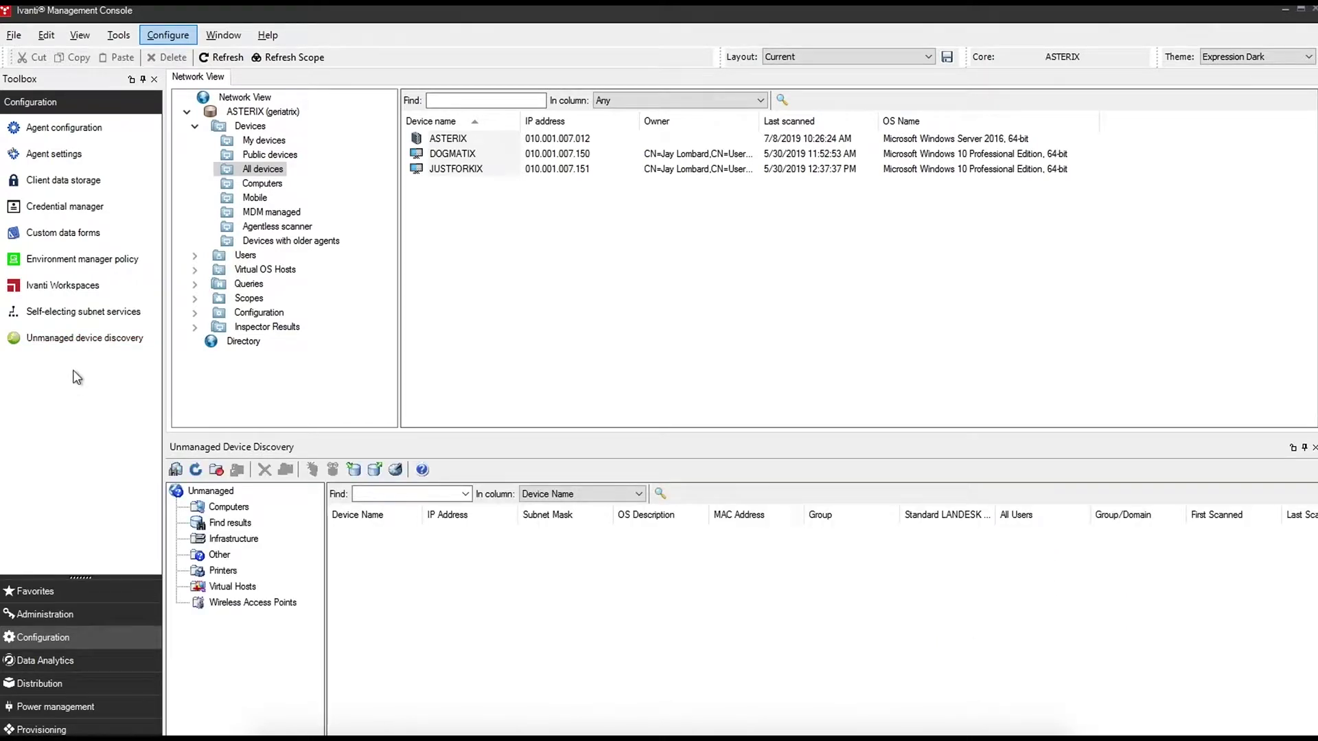
pyautogui.click(121, 35)
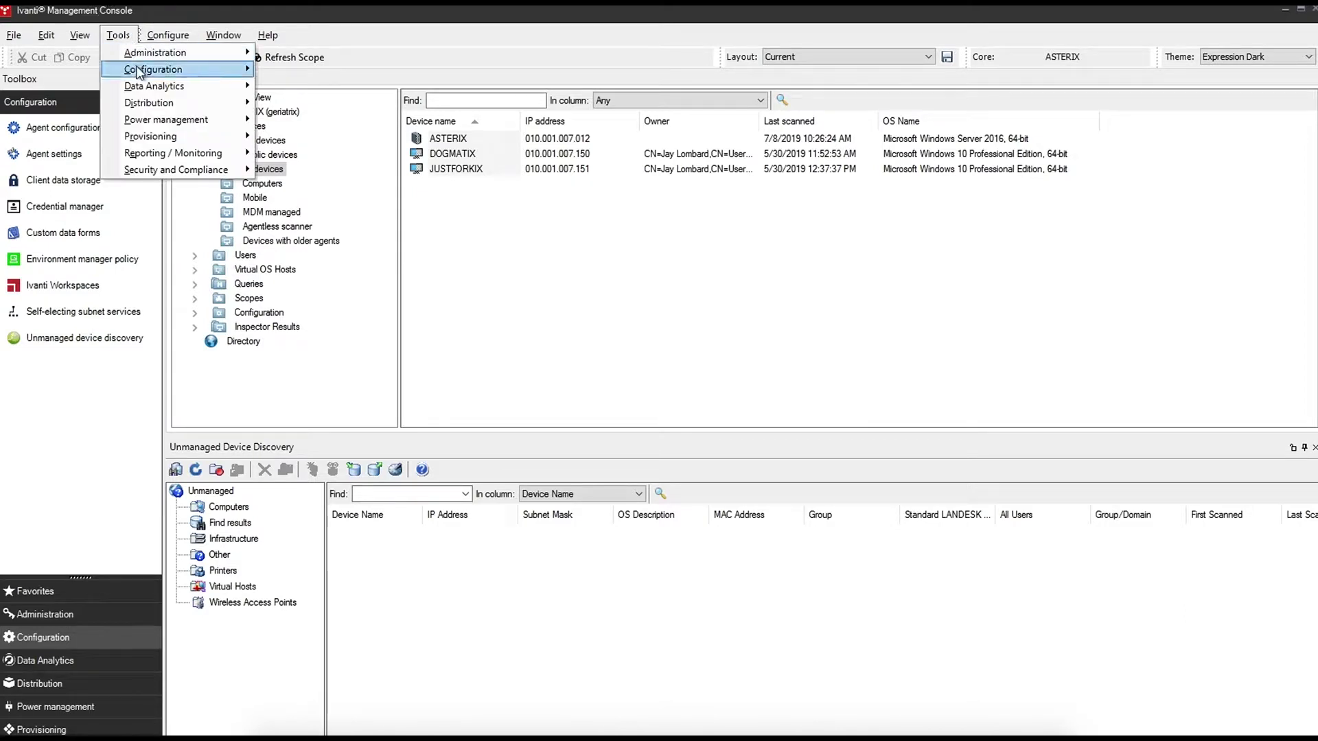
pyautogui.moveTo(220, 73)
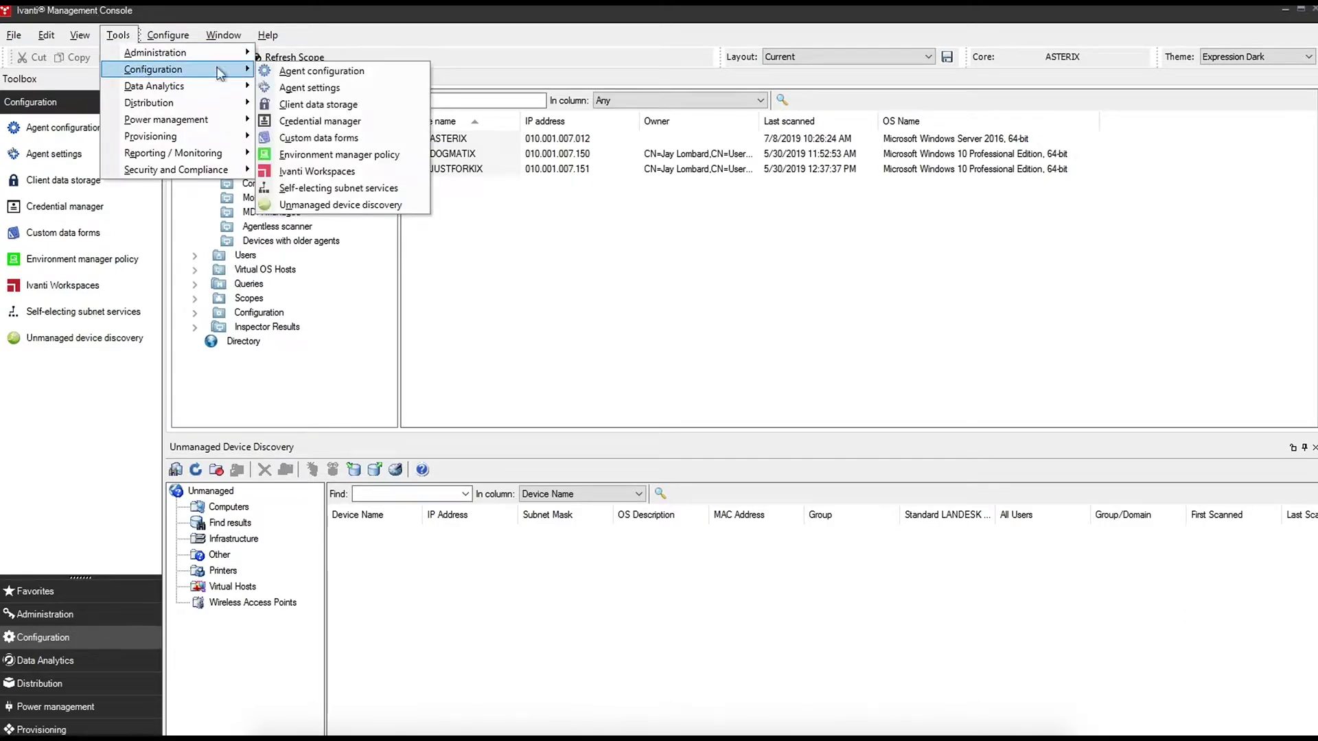
pyautogui.click(306, 205)
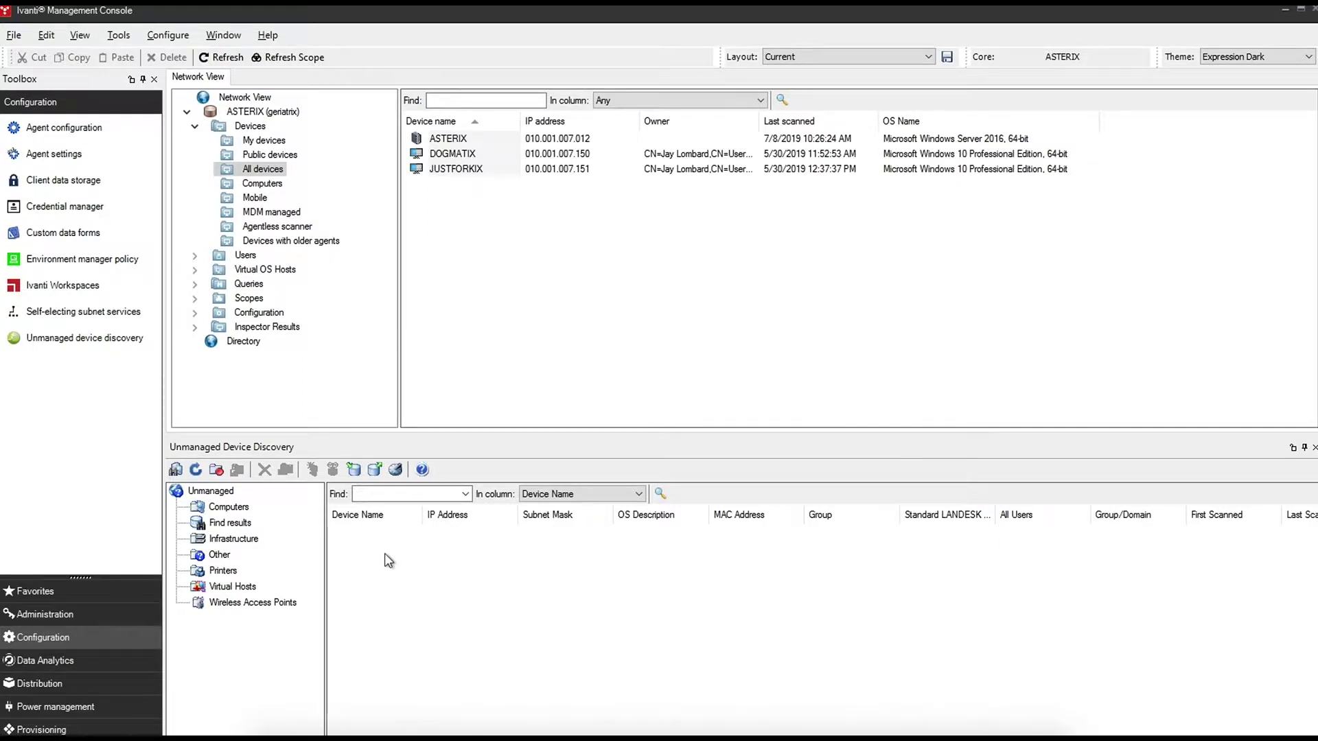
# Create a new scanner configuration named 'SNMP Configuration'
pyautogui.click(174, 470)
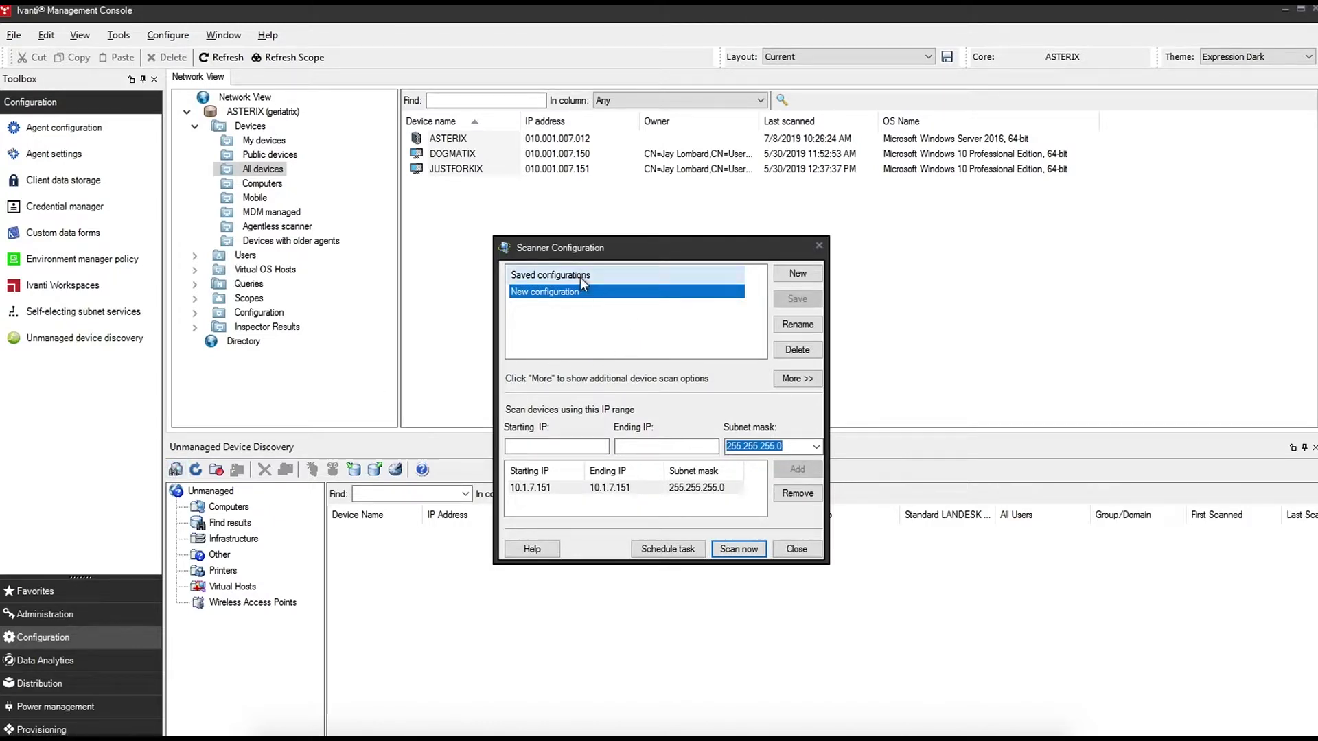
pyautogui.click(795, 274)
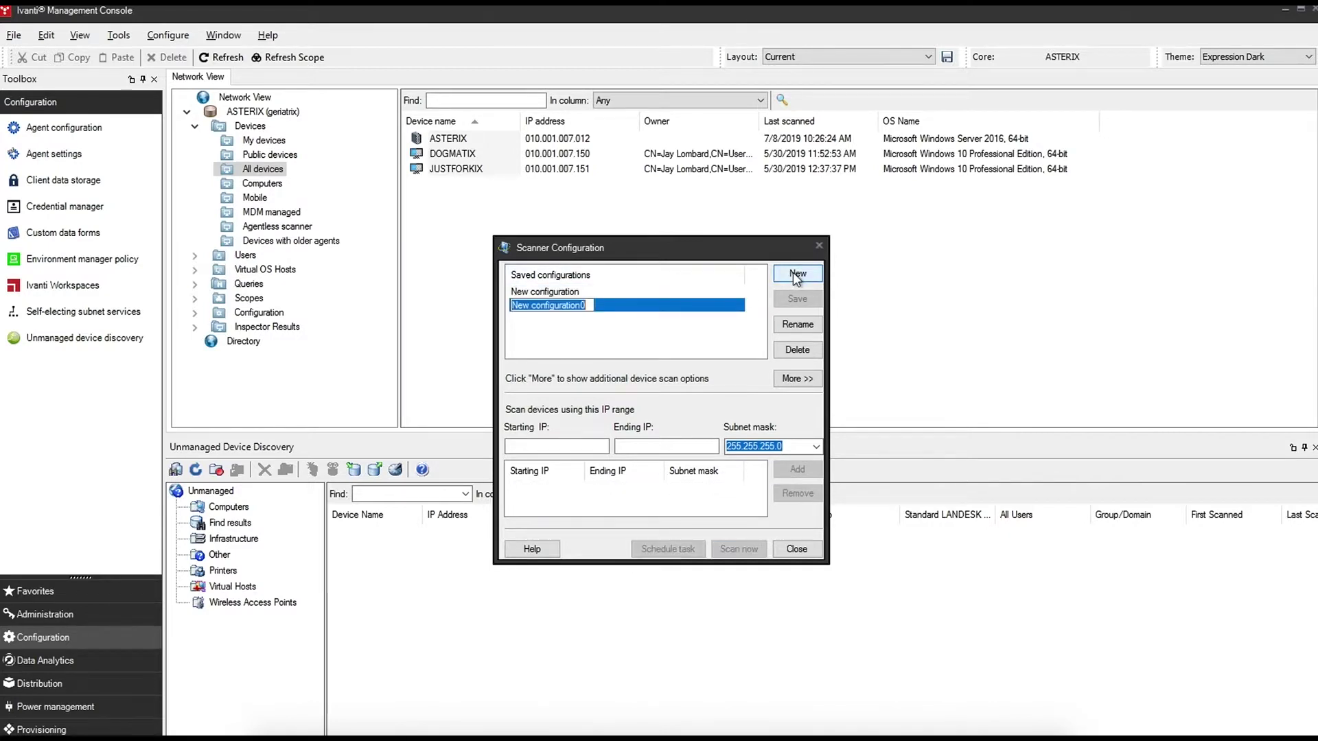
pyautogui.write('SNMP C')
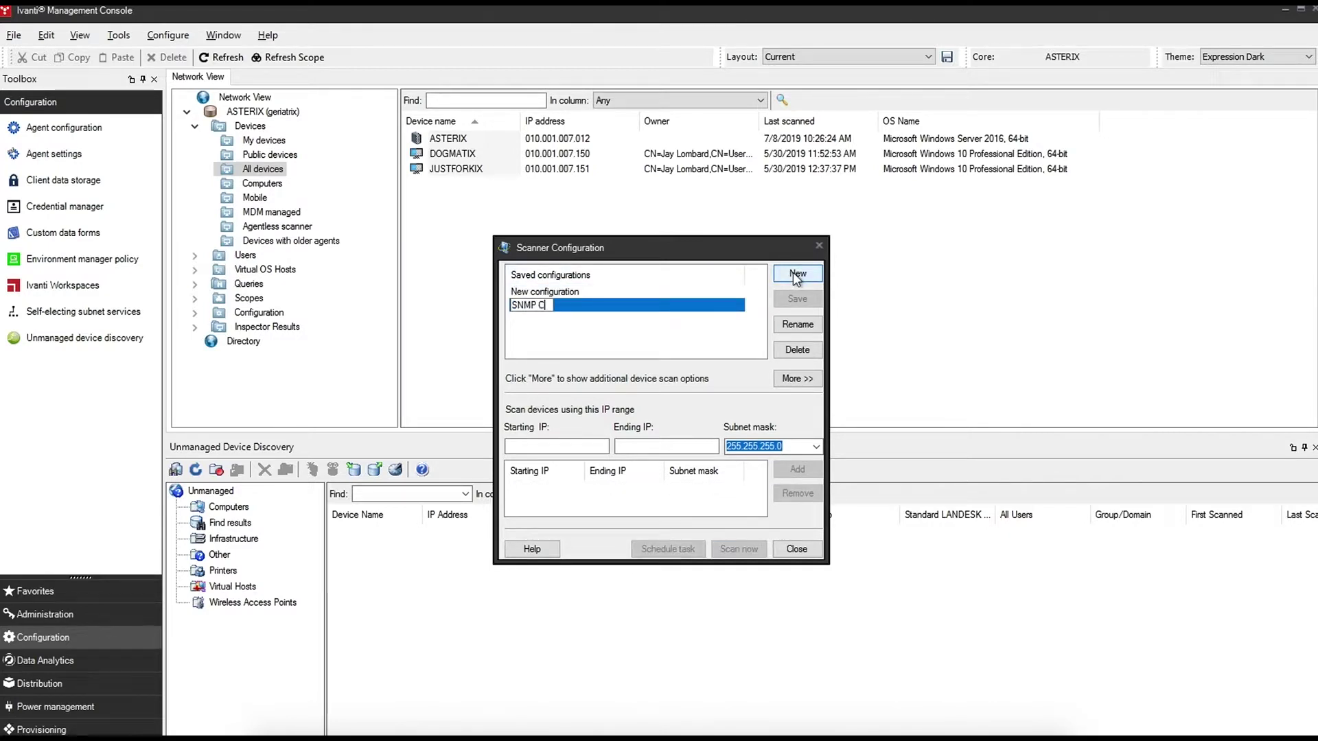
pyautogui.write('onfiguration')
pyautogui.press('Return')
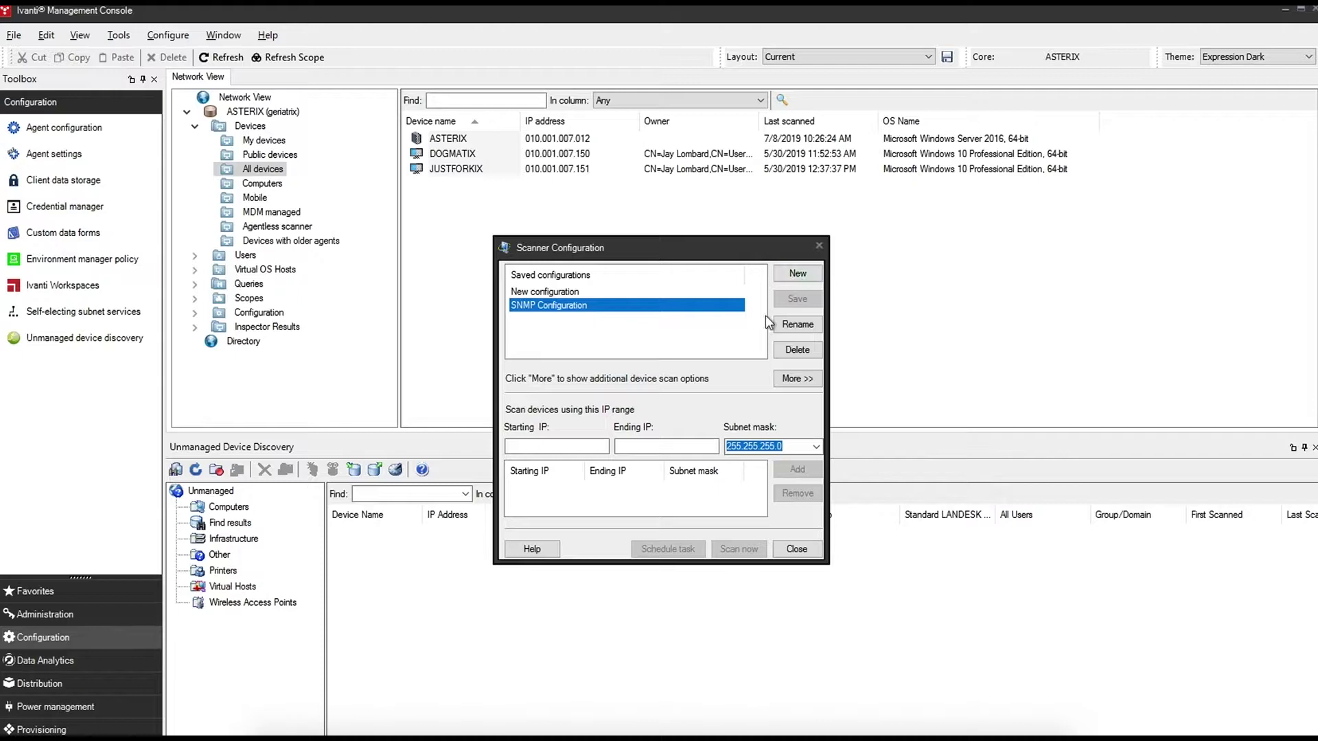
# Show the additional discovery options and turn on Use SNMP
pyautogui.click(797, 380)
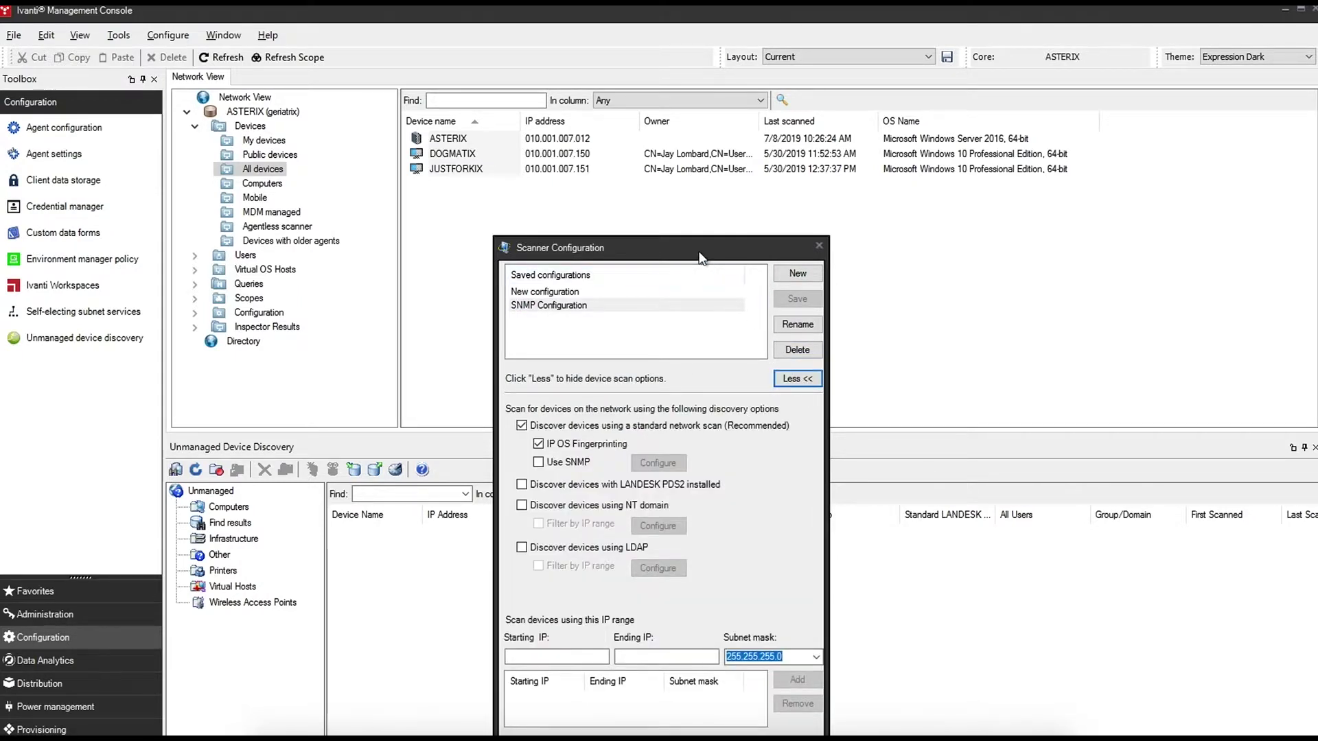
pyautogui.moveTo(698, 237); pyautogui.dragTo(691, 141)
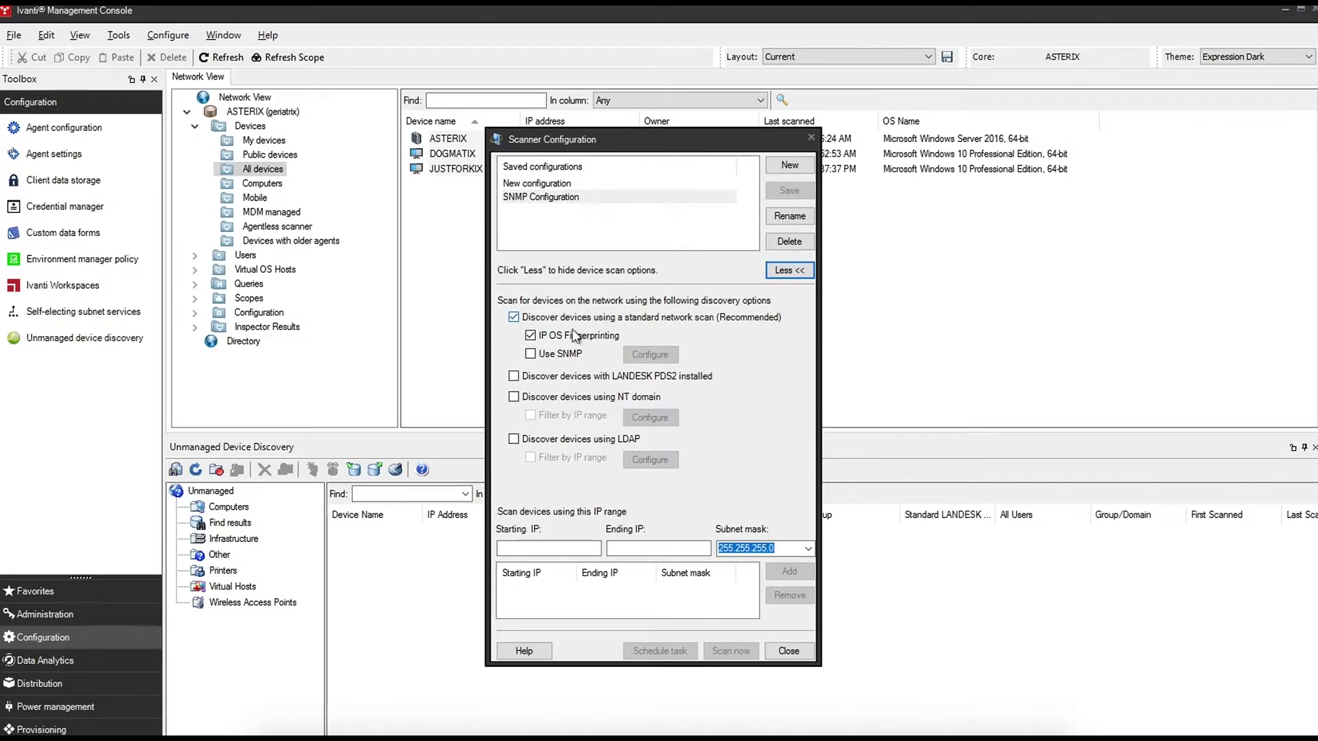
pyautogui.click(551, 354)
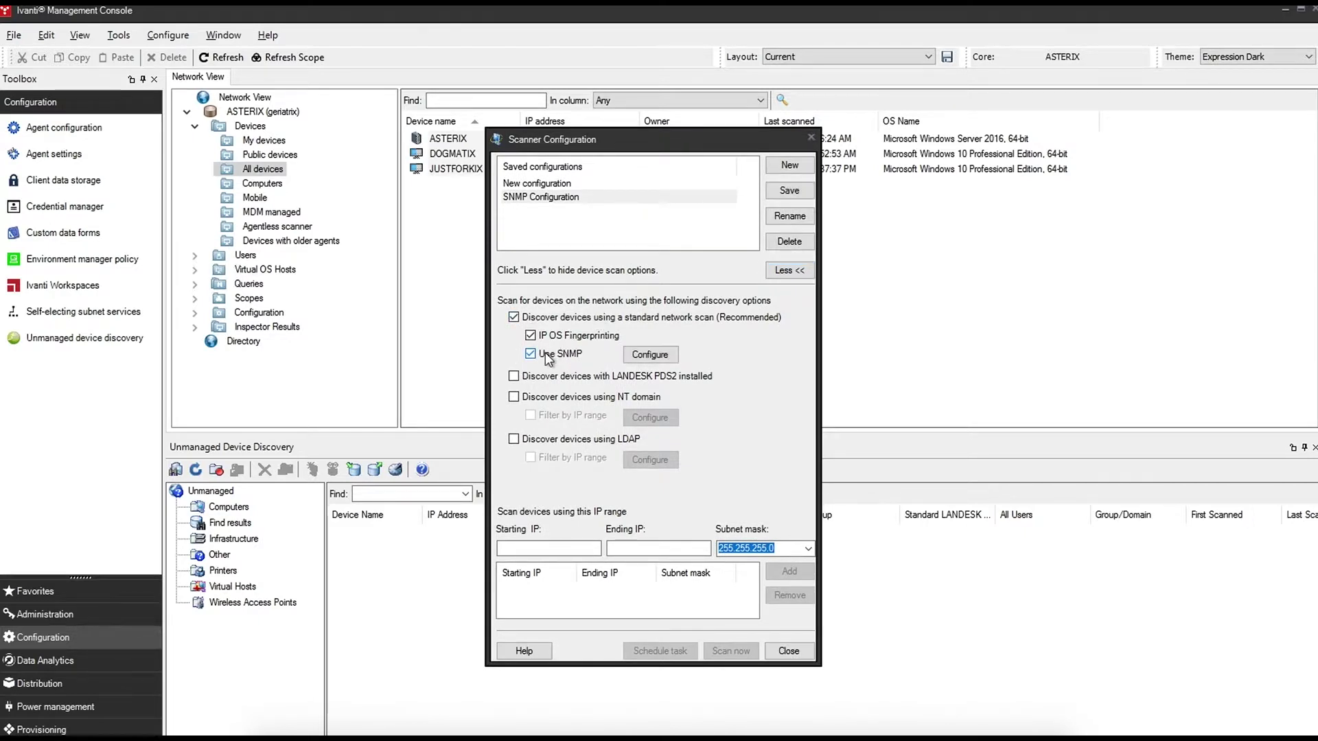
# Review the SNMP settings (port 161, community public) and SNMP V3 options, cancelling both unchanged
pyautogui.click(652, 355)
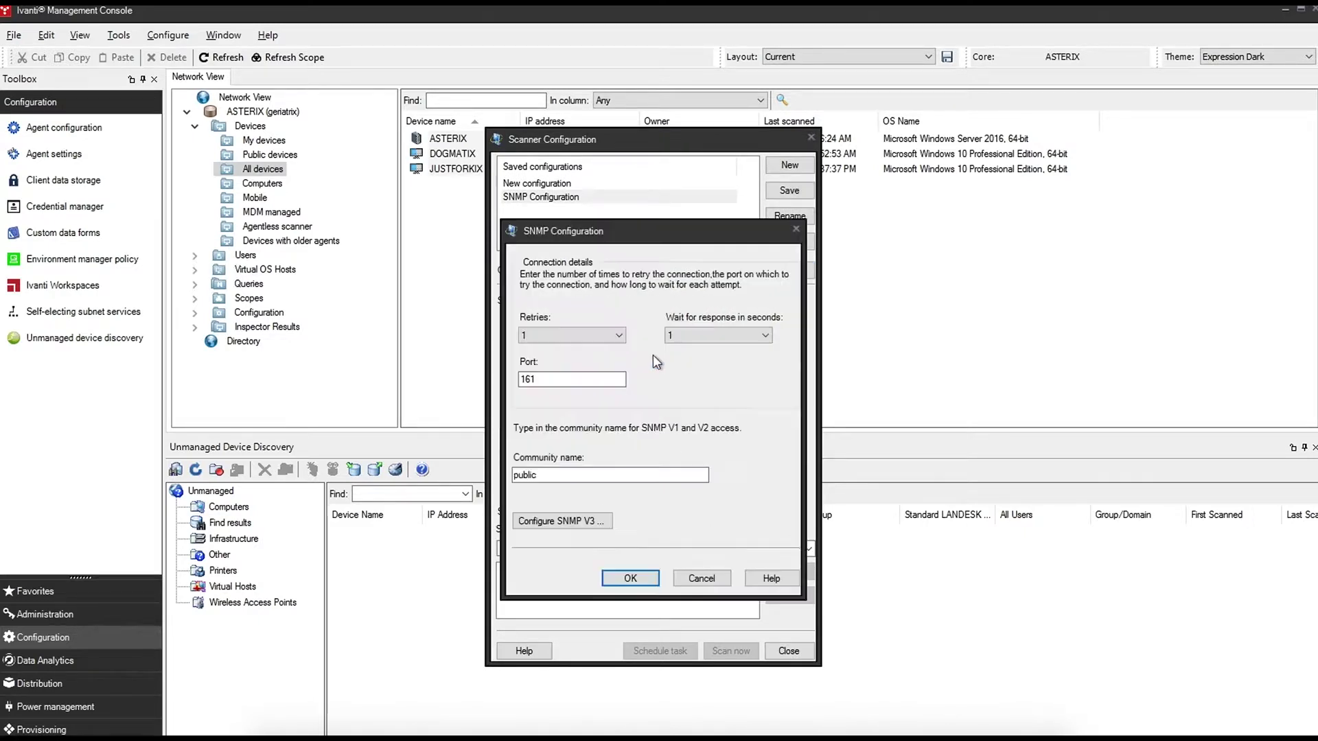
pyautogui.click(554, 382)
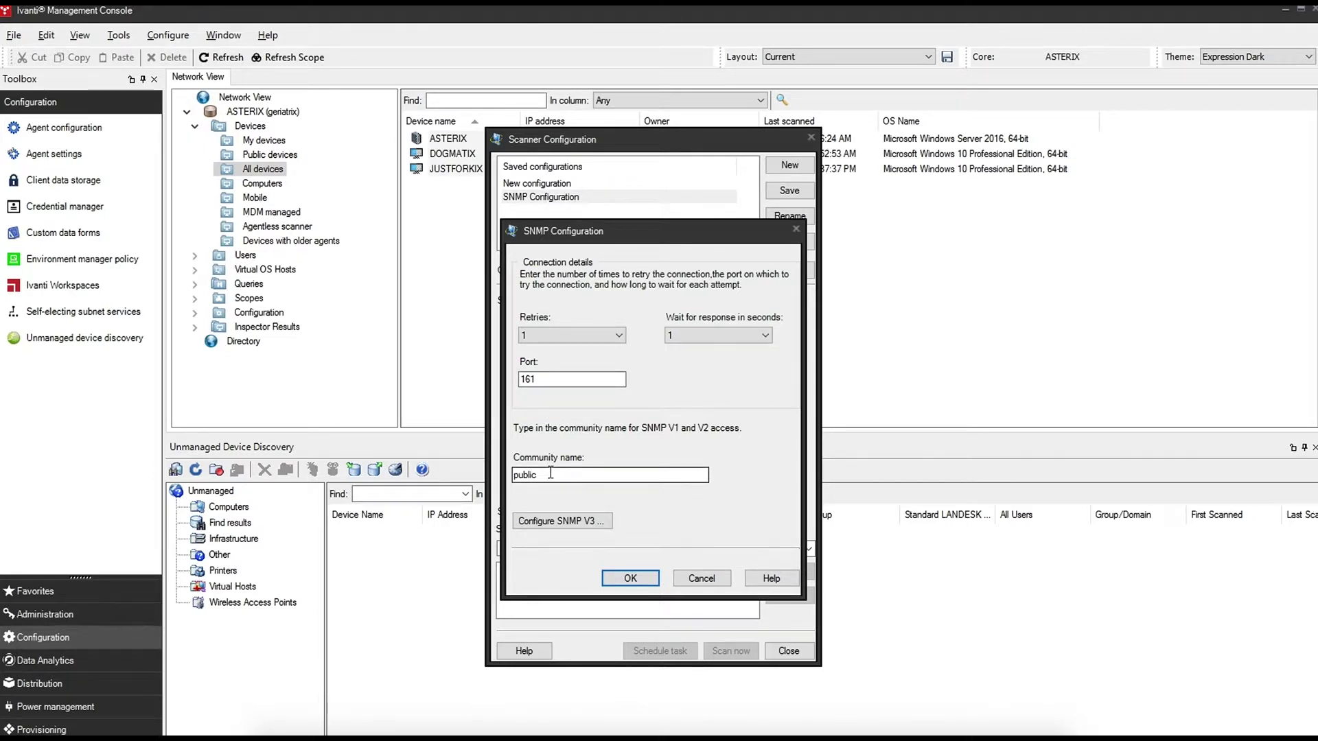
pyautogui.click(551, 521)
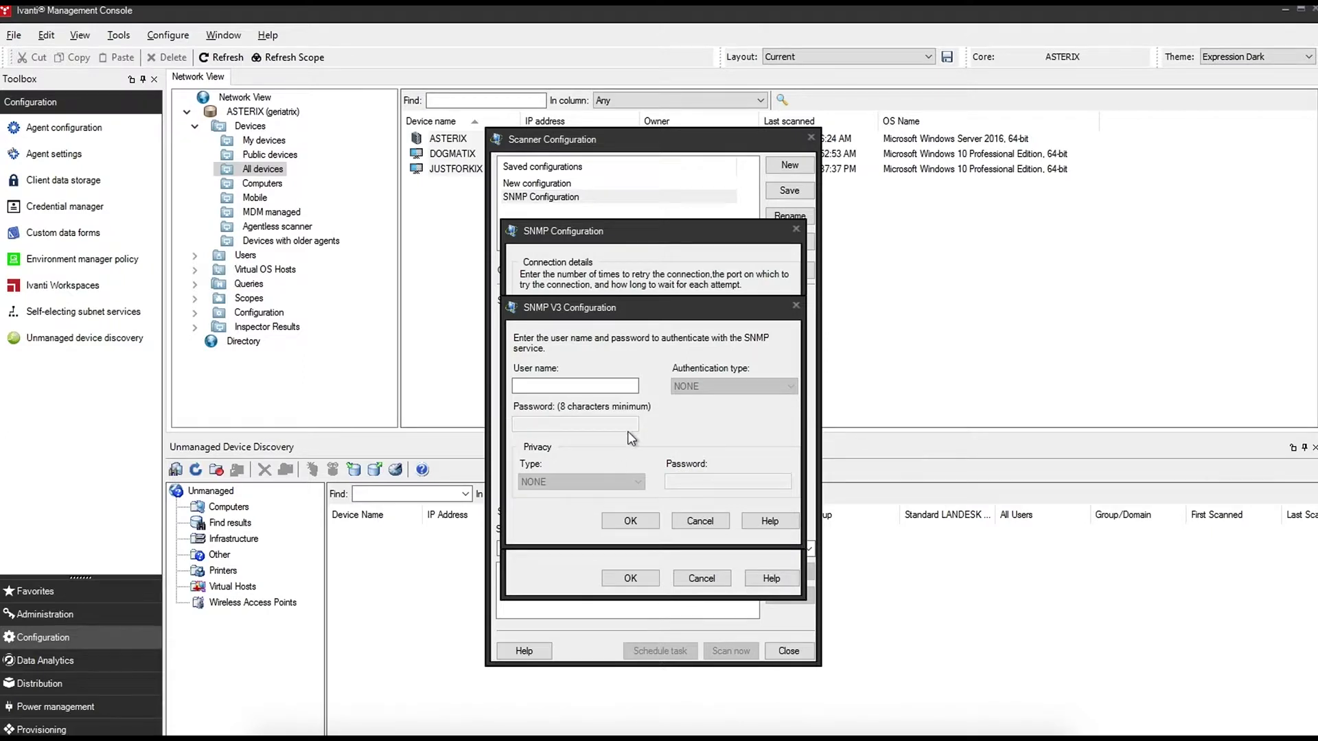
pyautogui.click(700, 521)
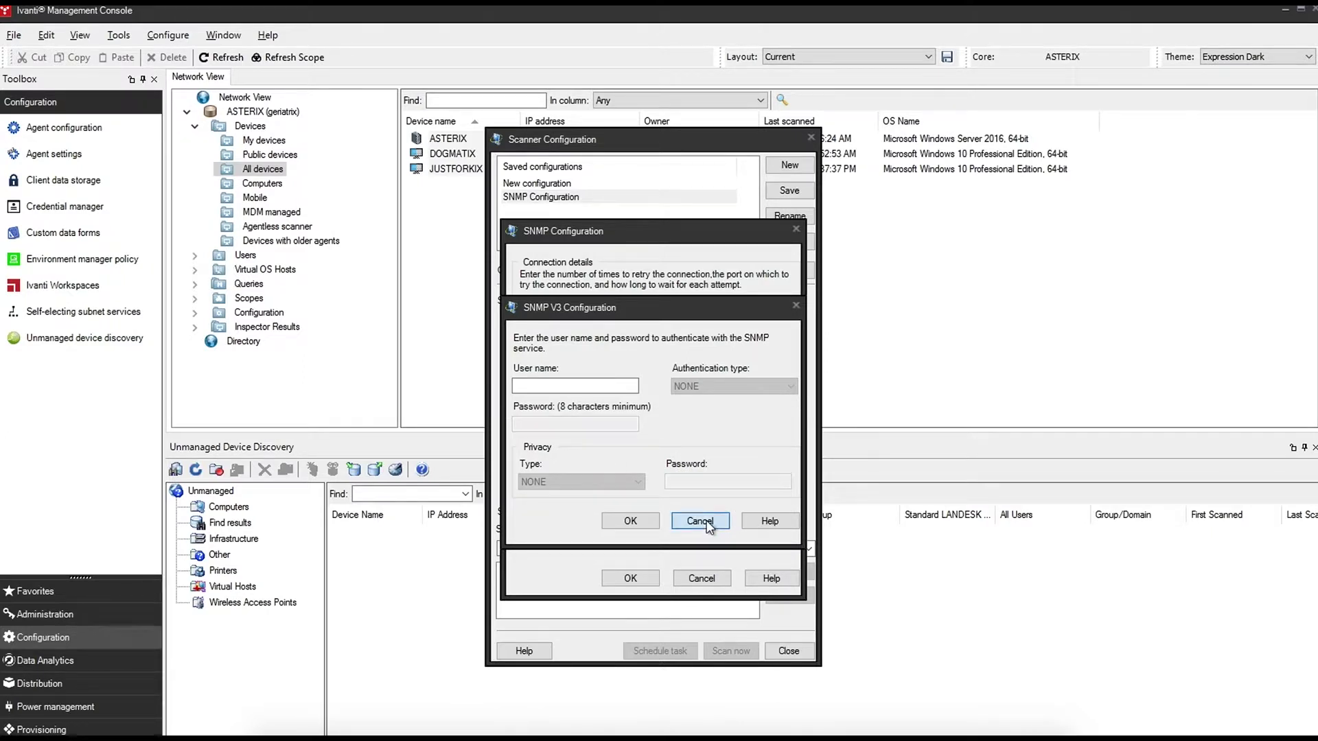
pyautogui.click(697, 578)
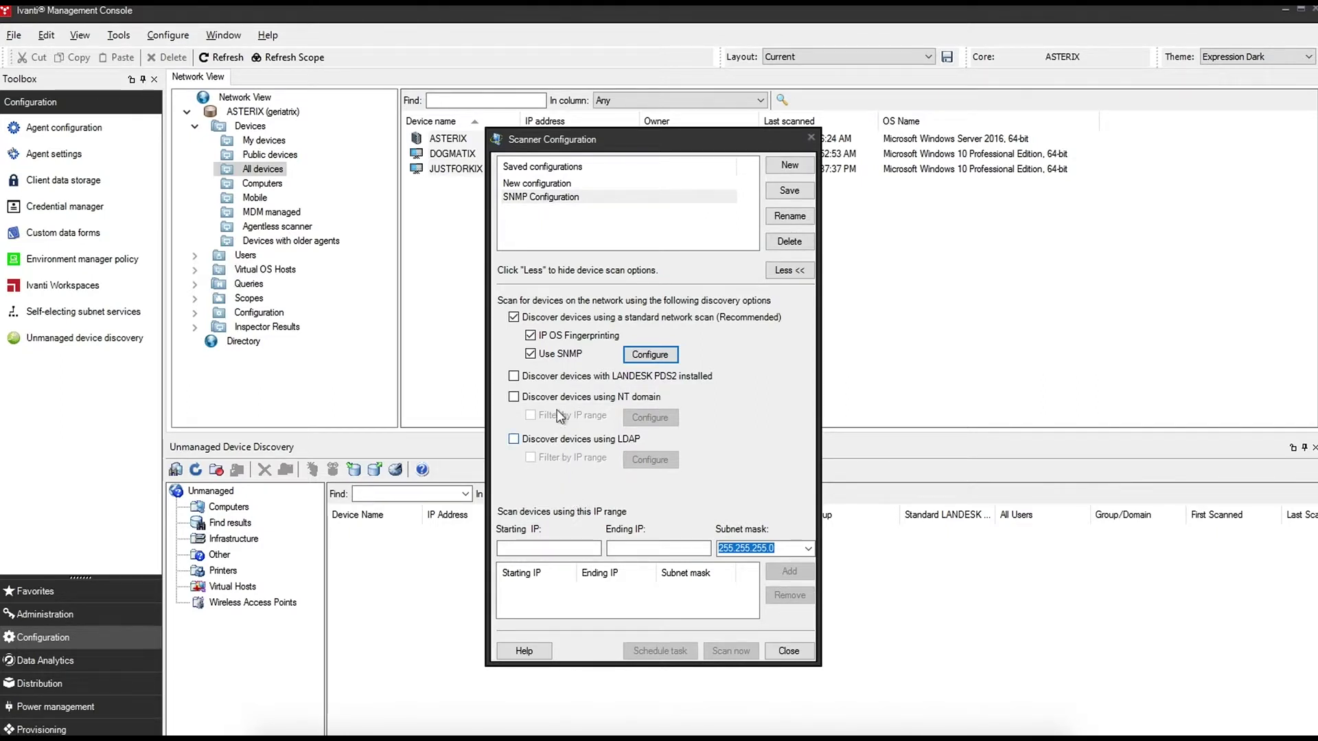
# Enable device discovery through LDAP and NT domain alongside the SNMP scan
pyautogui.click(548, 546)
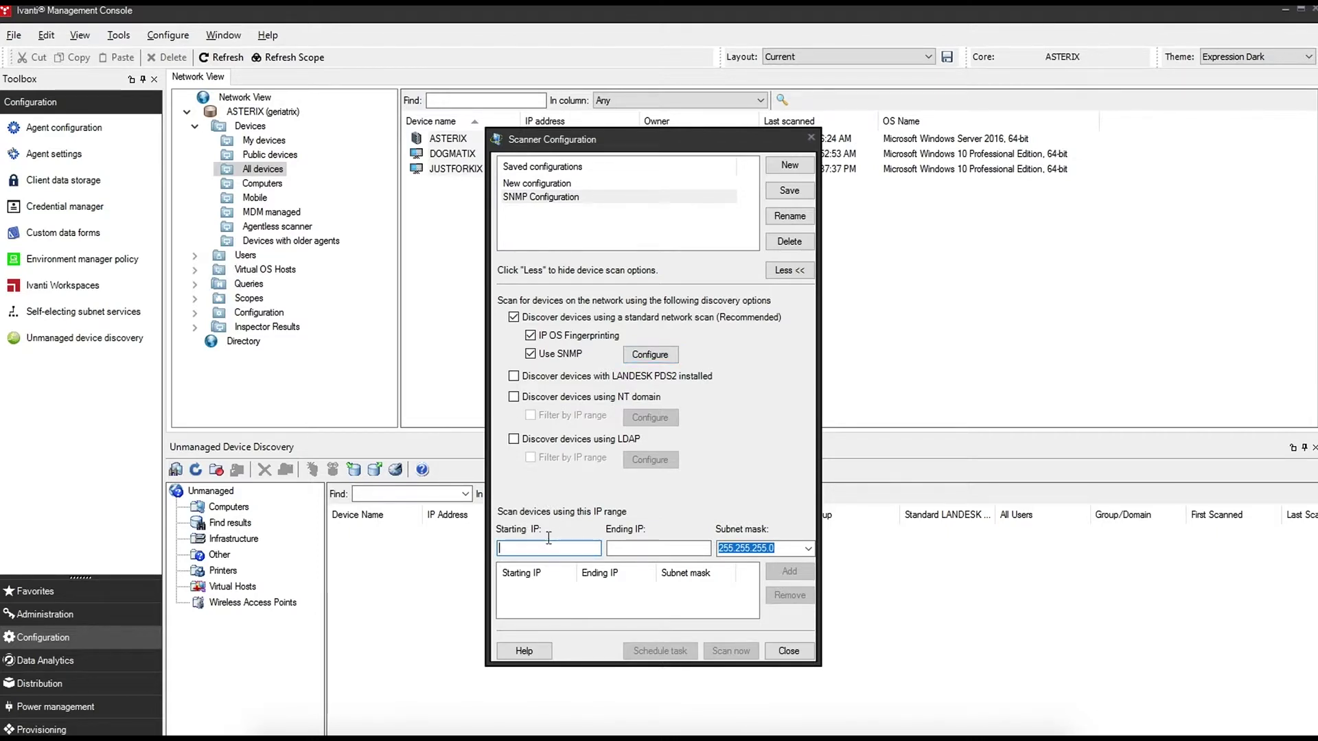
pyautogui.click(550, 442)
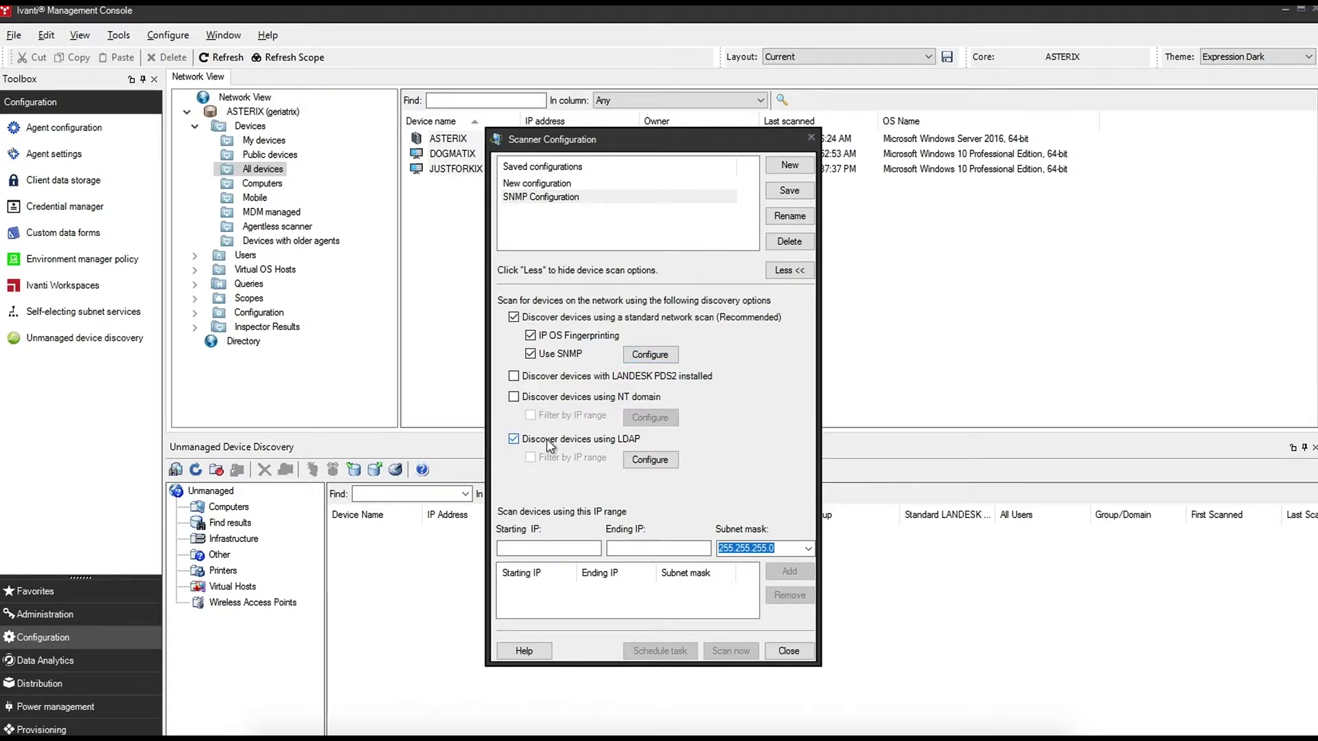
pyautogui.click(553, 396)
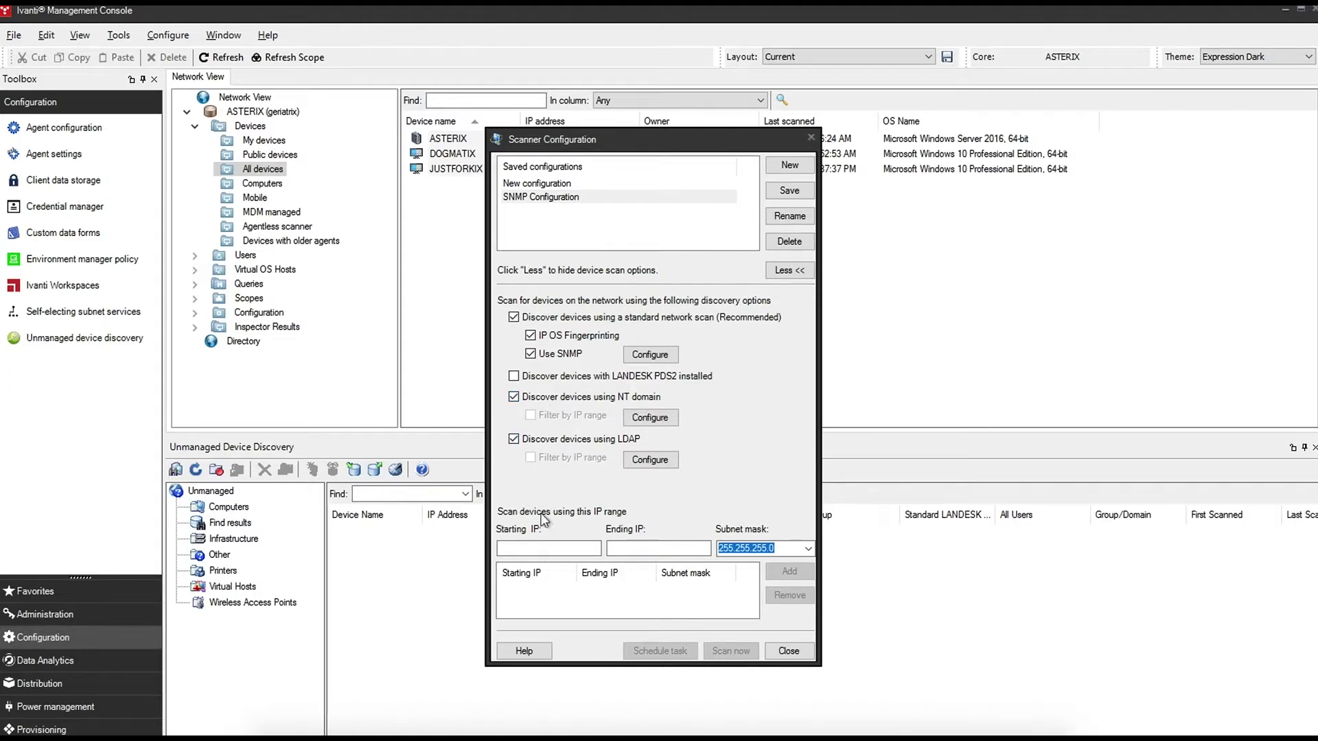
pyautogui.click(545, 547)
# Add the scan range 10.1.7.1 to 10.1.7.25 with subnet mask 255.255.255.0
pyautogui.write('10.1')
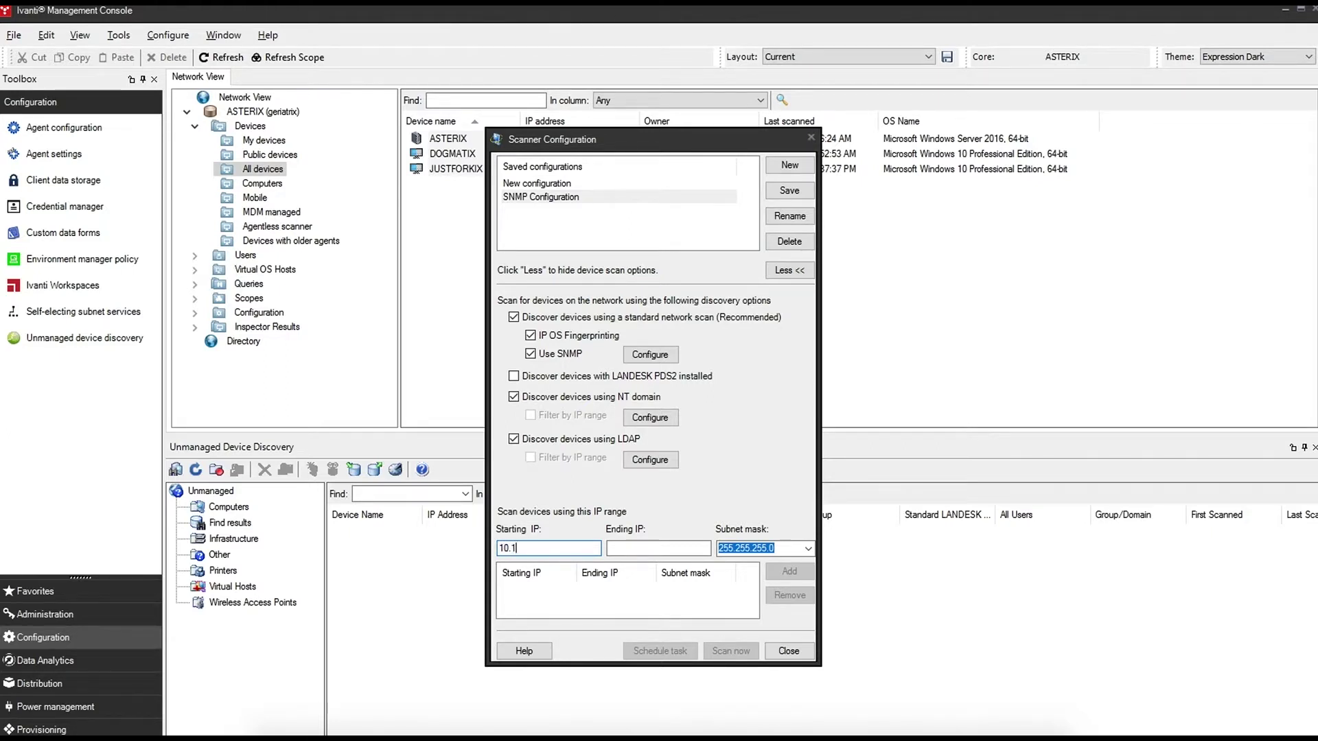
pyautogui.write('.7.1')
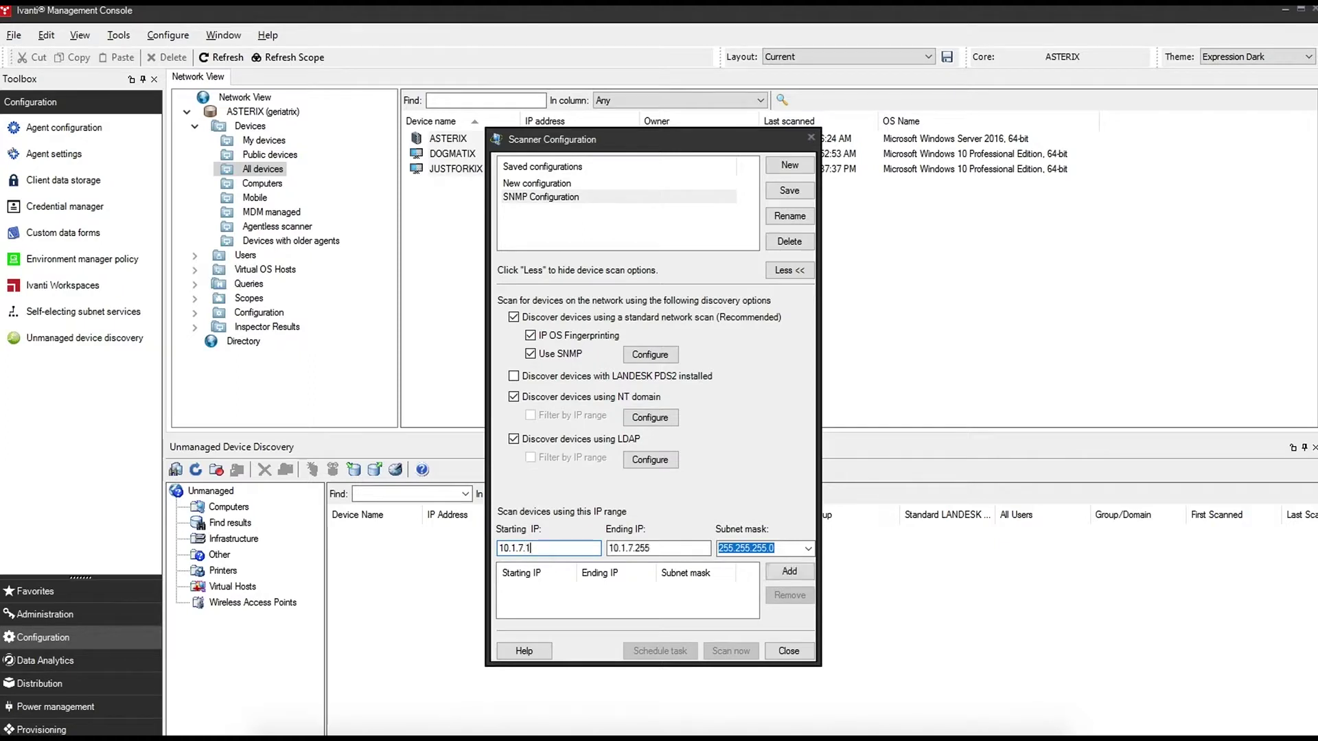
pyautogui.press('Tab')
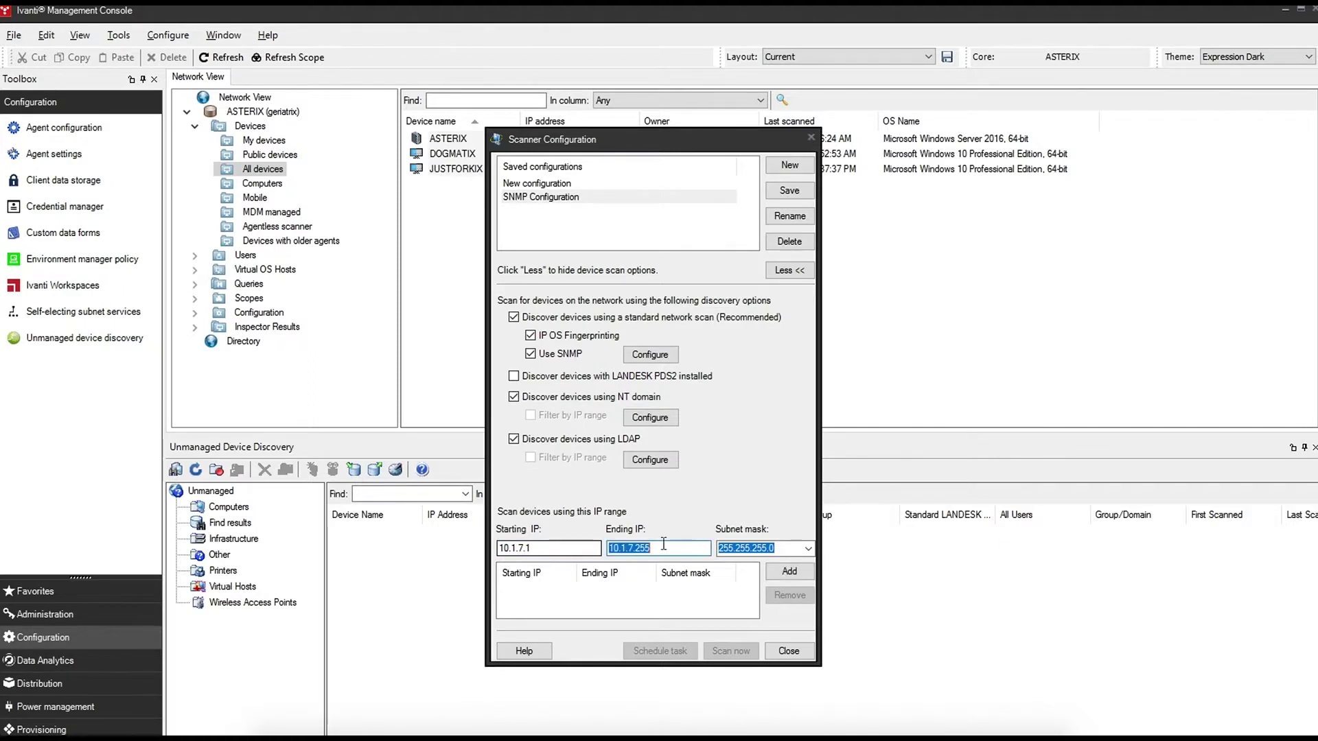
pyautogui.click(666, 549)
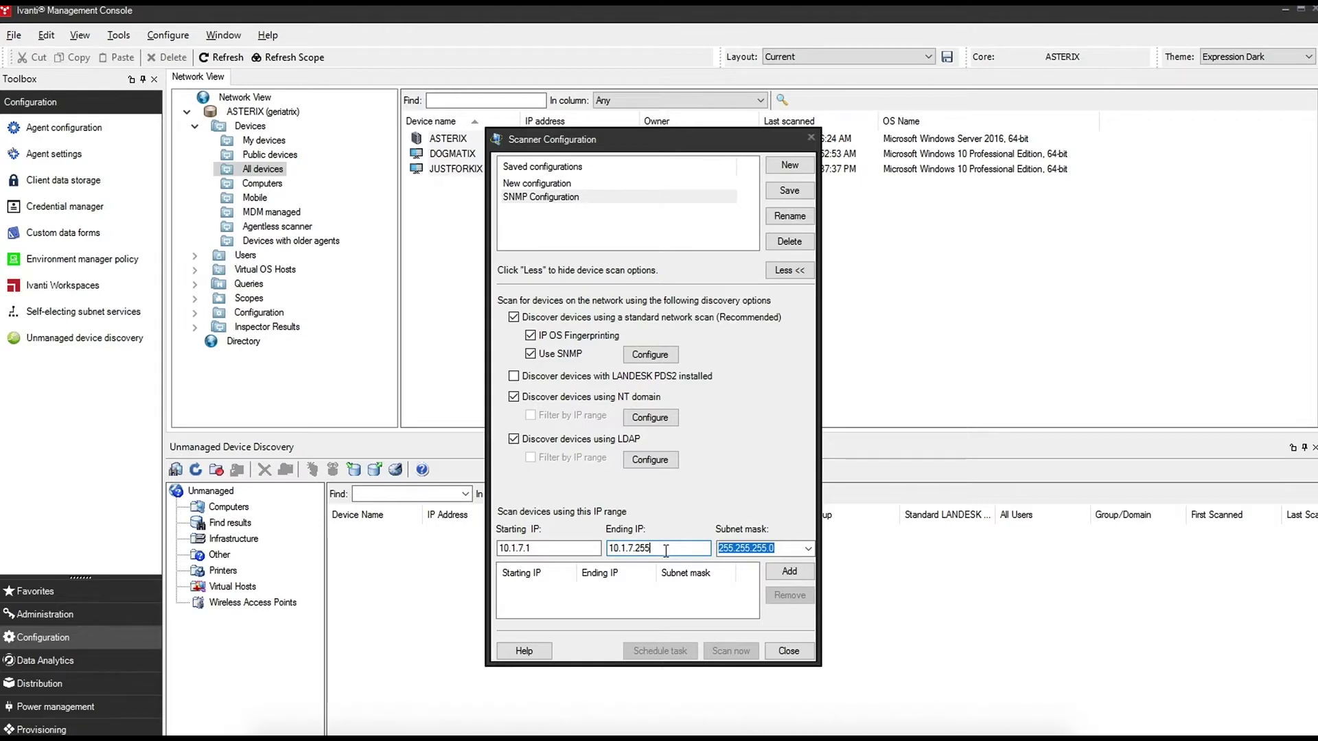
pyautogui.press('BackSpace')
pyautogui.press('BackSpace')
pyautogui.write('5')
pyautogui.click(787, 574)
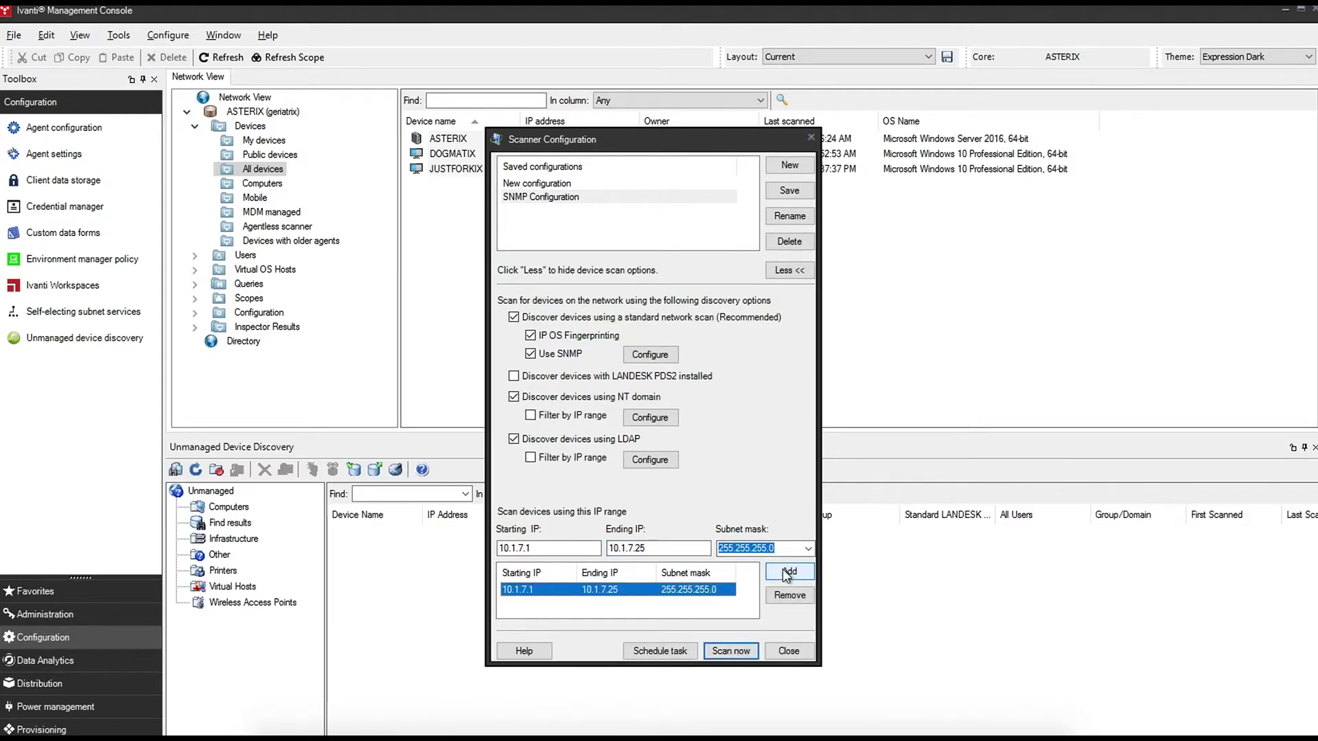
# Start a scan of the 10.1.7.1–10.1.7.25 range, stop it, and close both windows
pyautogui.click(731, 651)
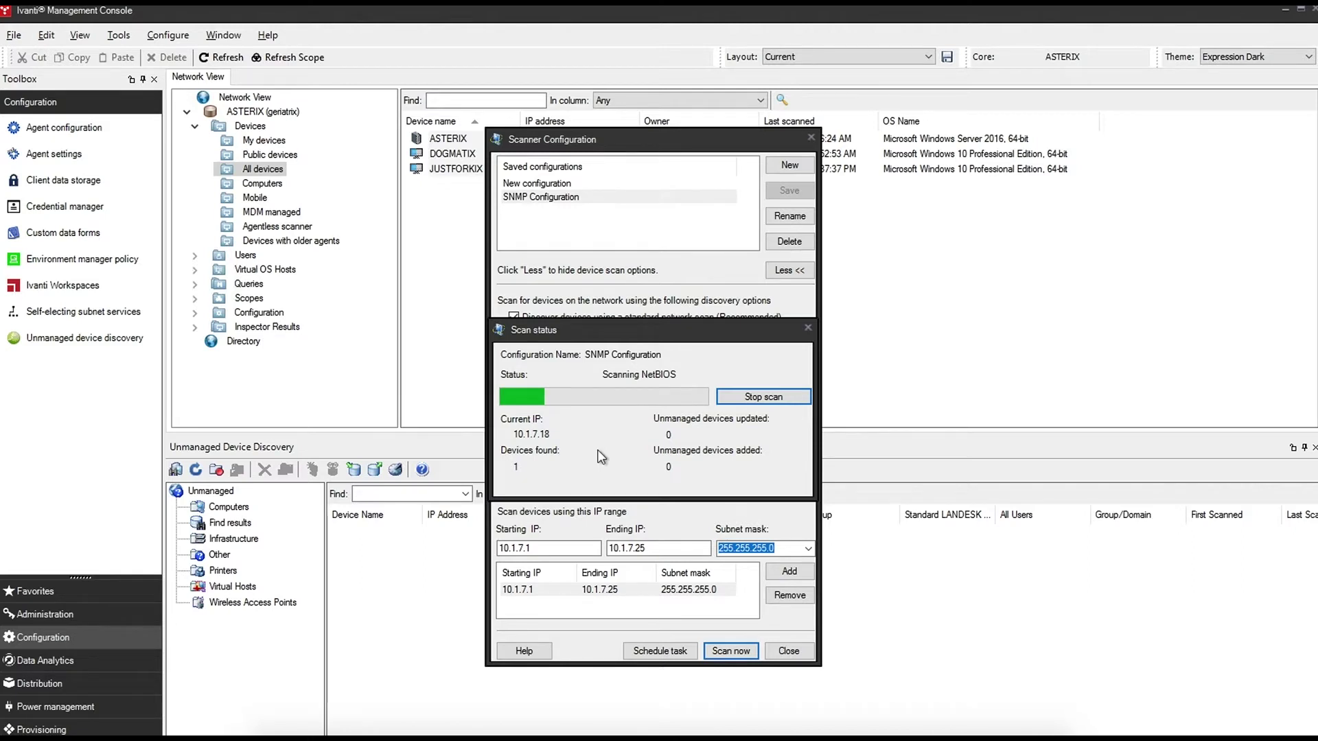
pyautogui.click(750, 399)
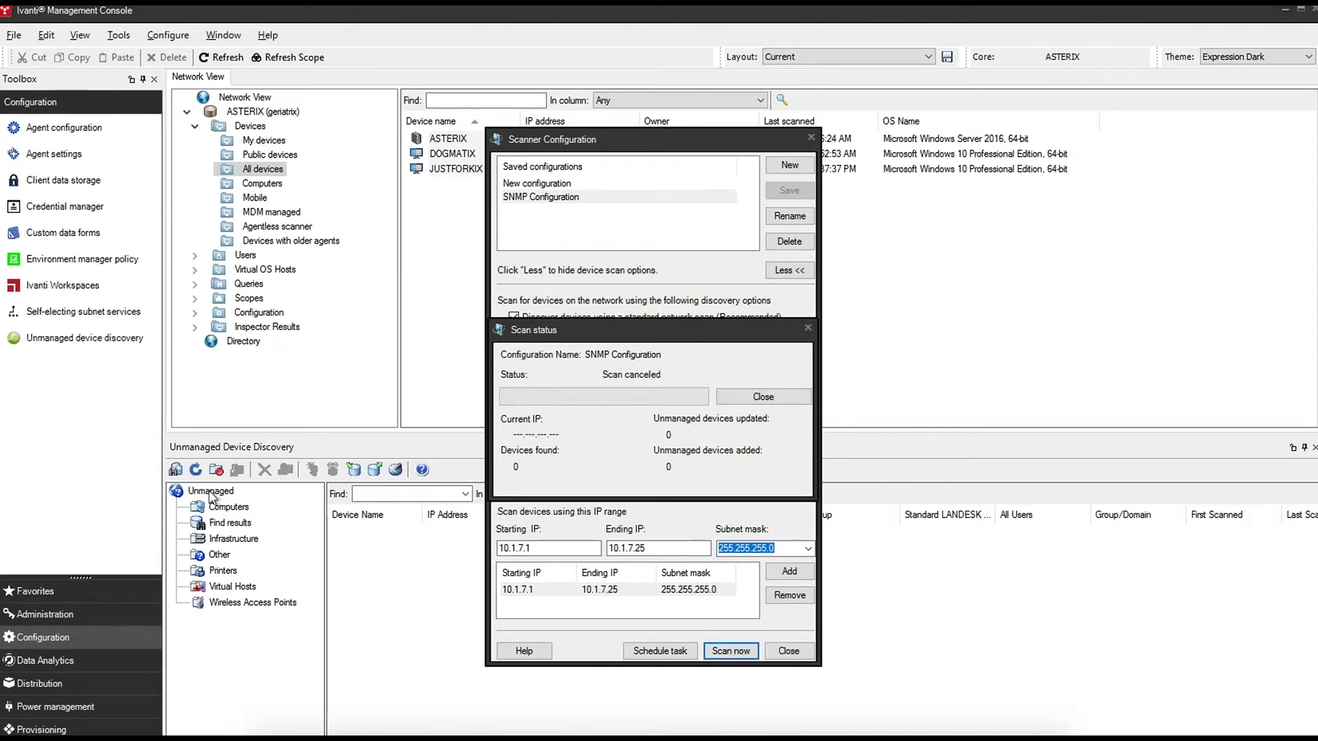
pyautogui.click(761, 397)
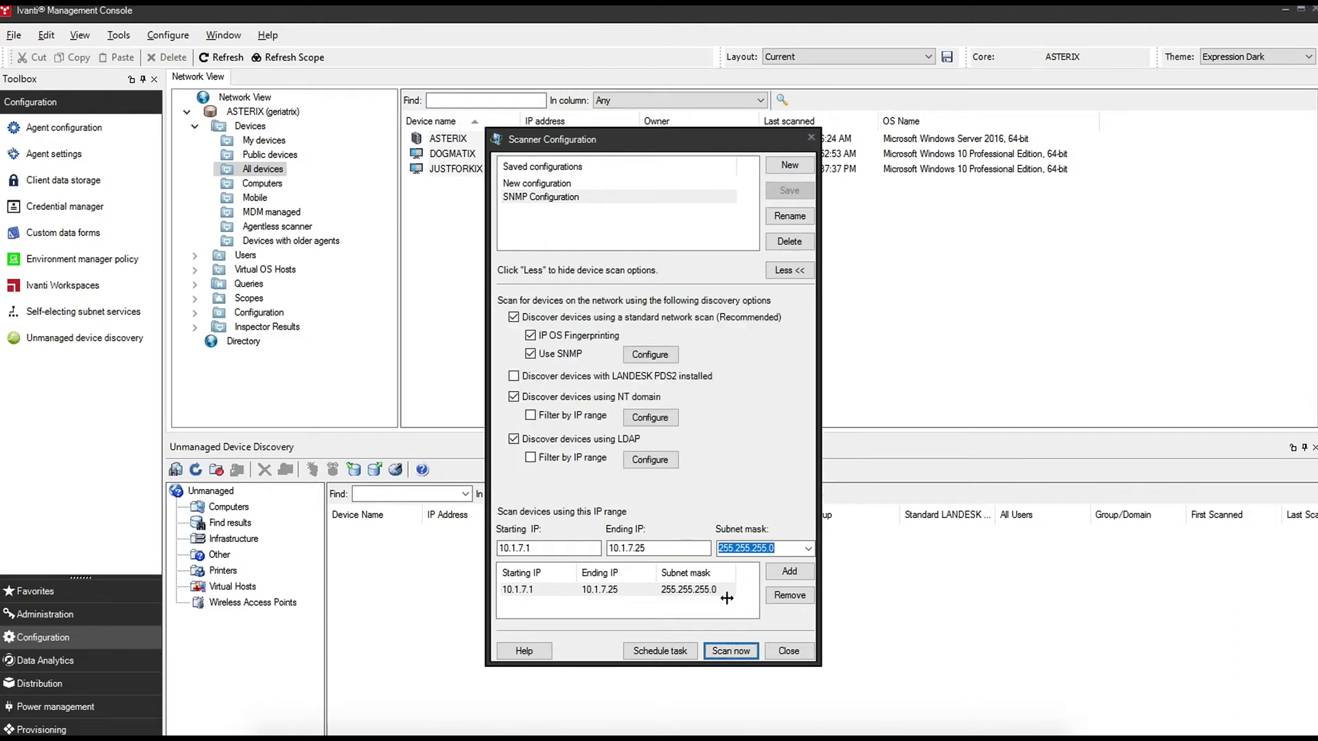
pyautogui.click(789, 652)
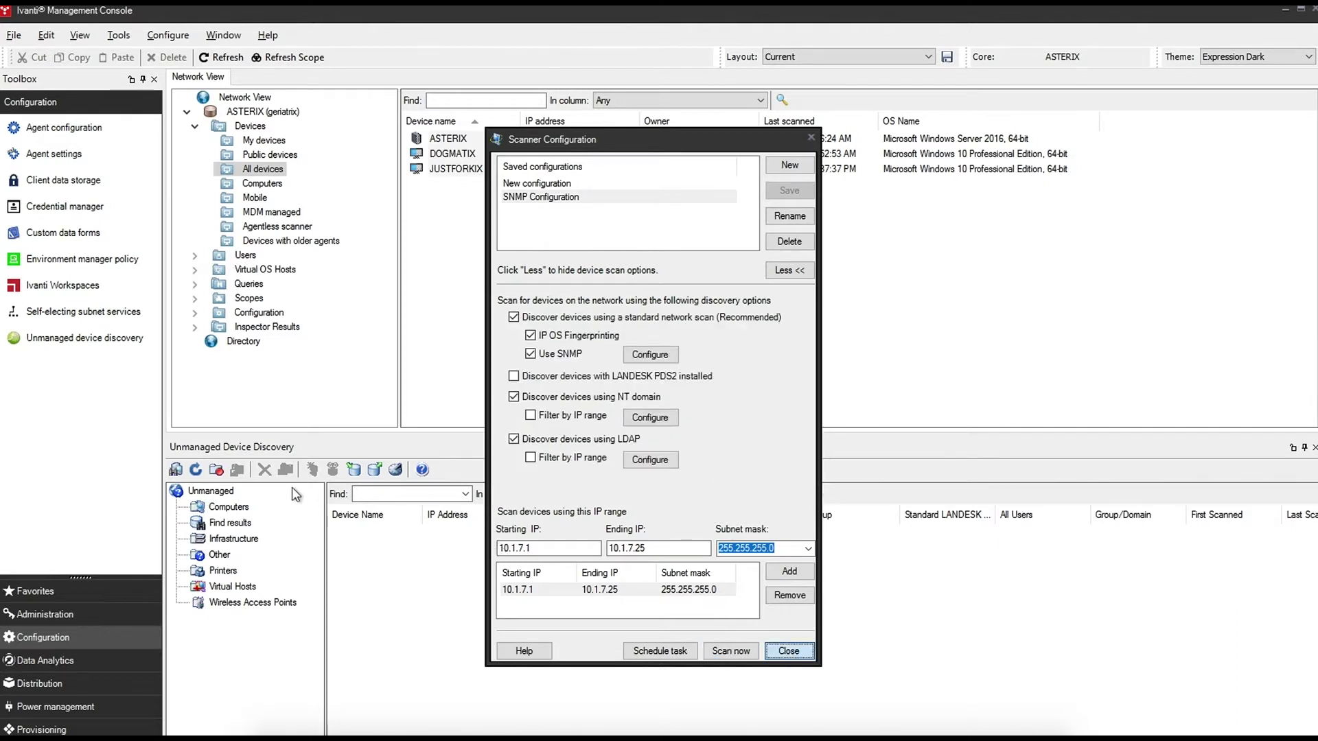
# Check Computers, Find results, Infrastructure, Other, Printers and Virtual Hosts for discovered devices
pyautogui.click(225, 511)
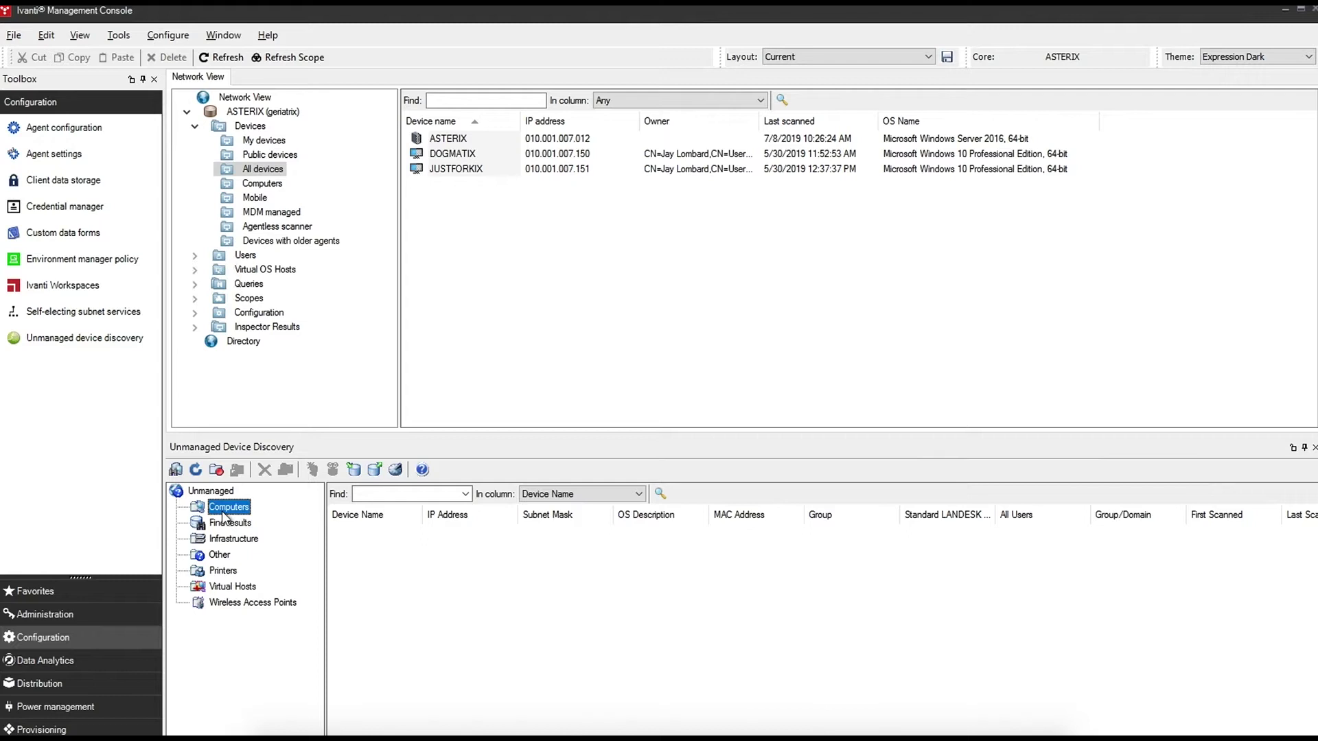
pyautogui.click(228, 523)
pyautogui.click(231, 540)
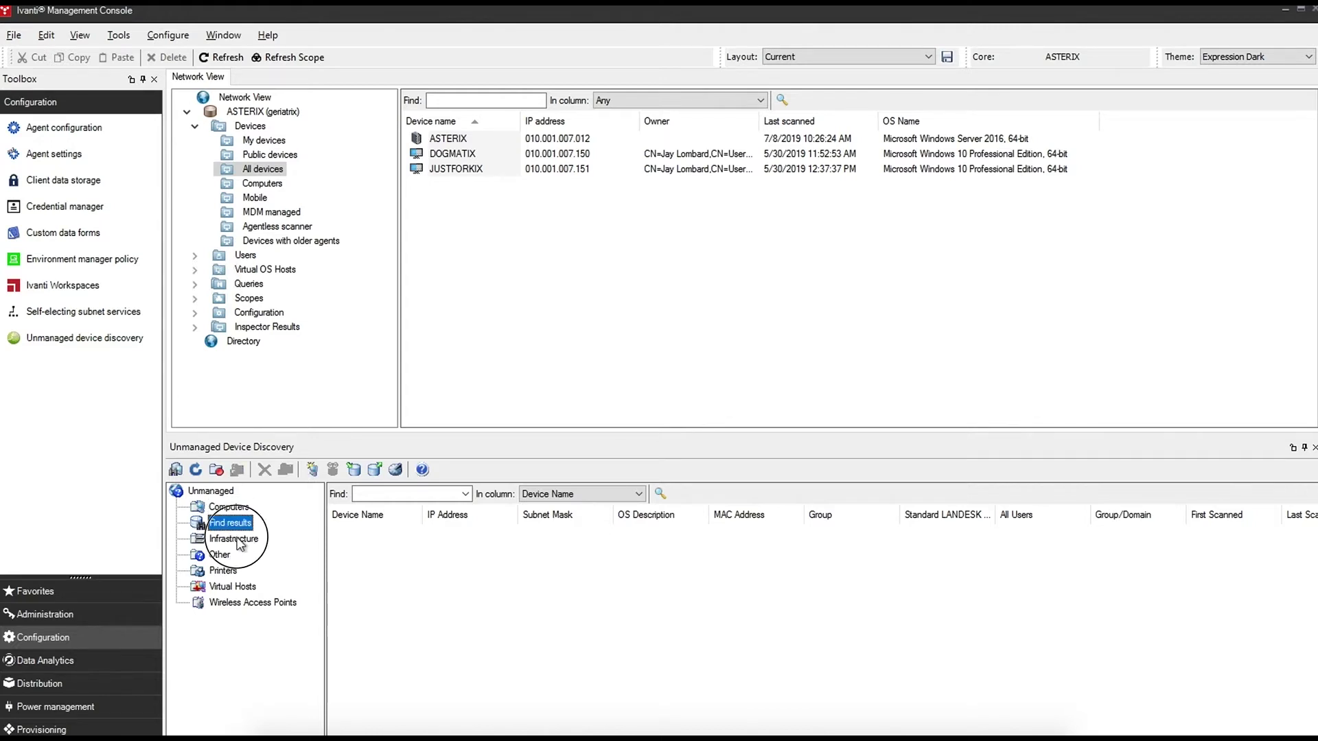
pyautogui.click(229, 556)
pyautogui.click(226, 572)
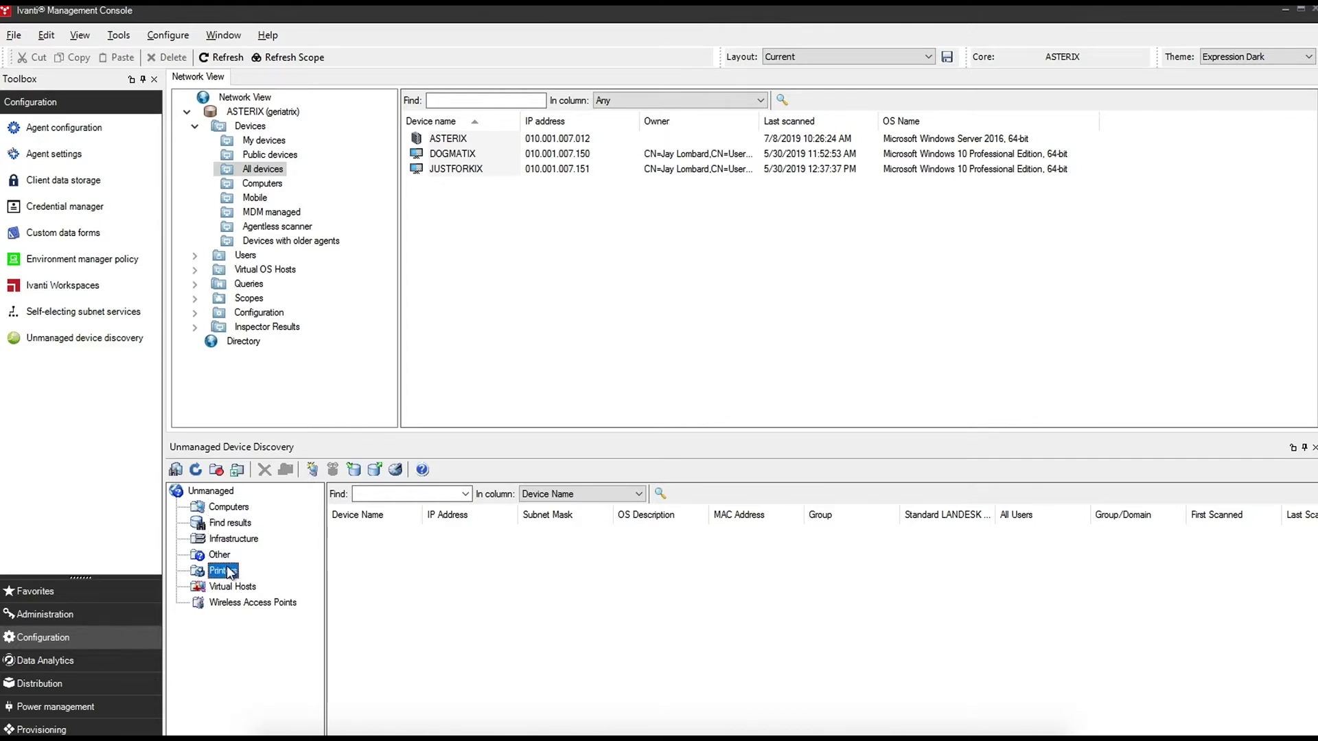
pyautogui.click(228, 587)
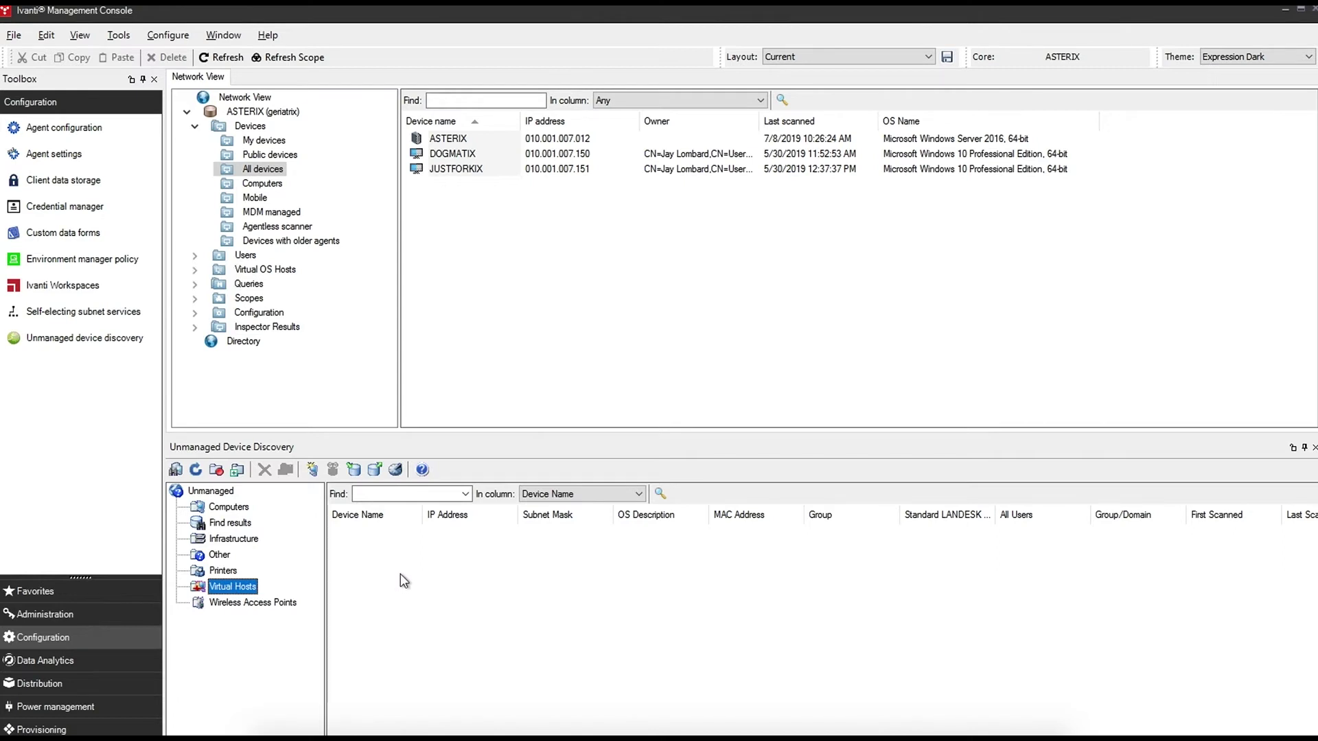